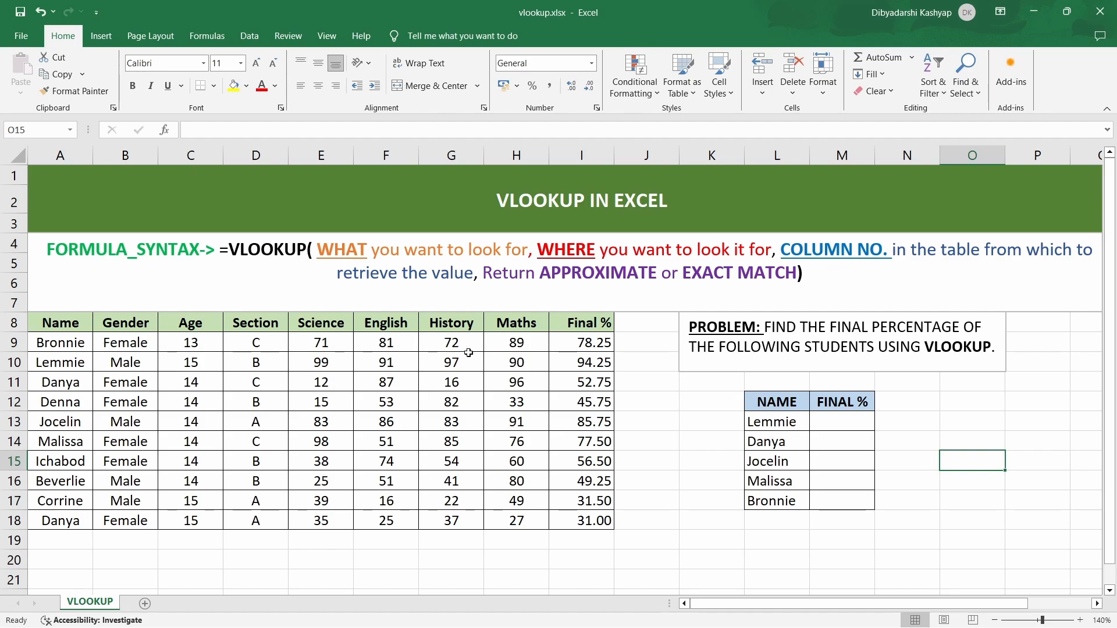
# Step: Begin a VLOOKUP formula in M13 with the student name in L13 as the lookup value
pyautogui.click(846, 425)
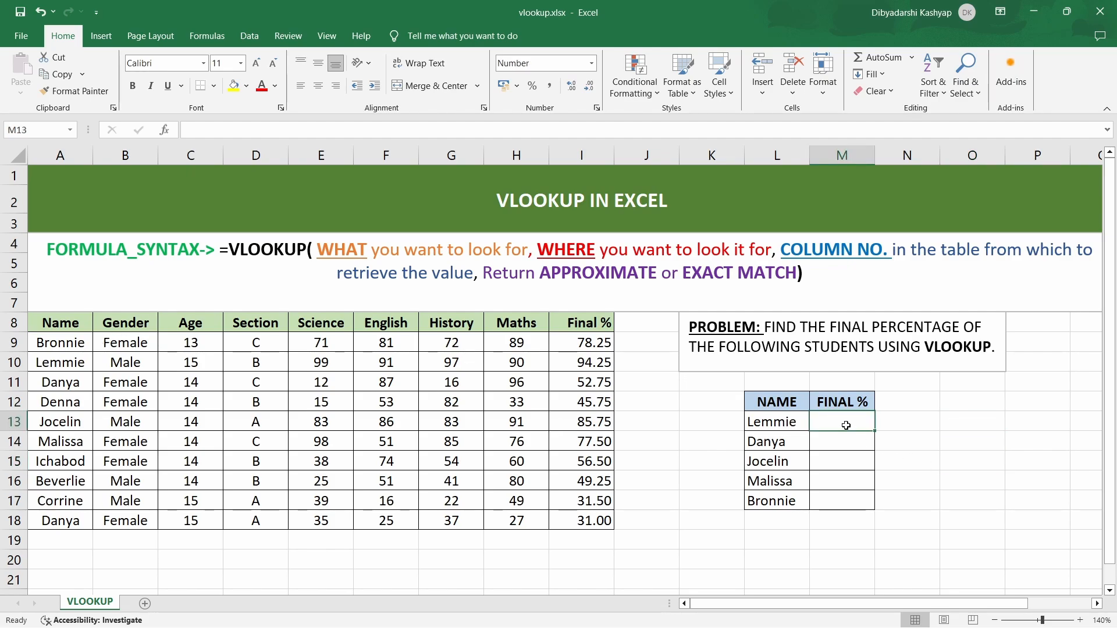
pyautogui.write('=v')
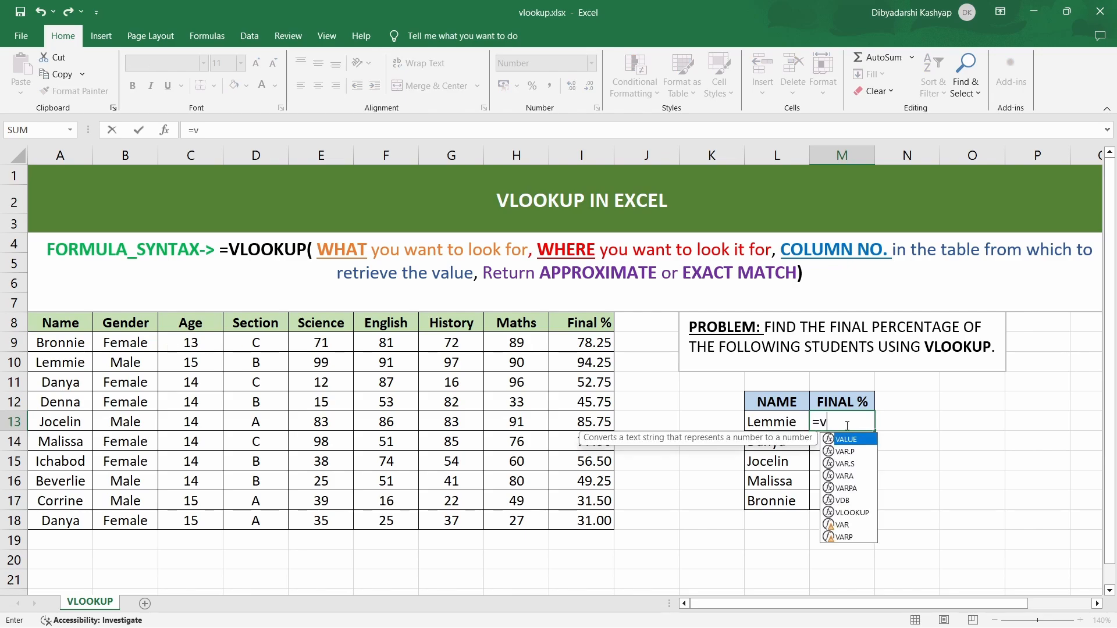
pyautogui.write('lookup')
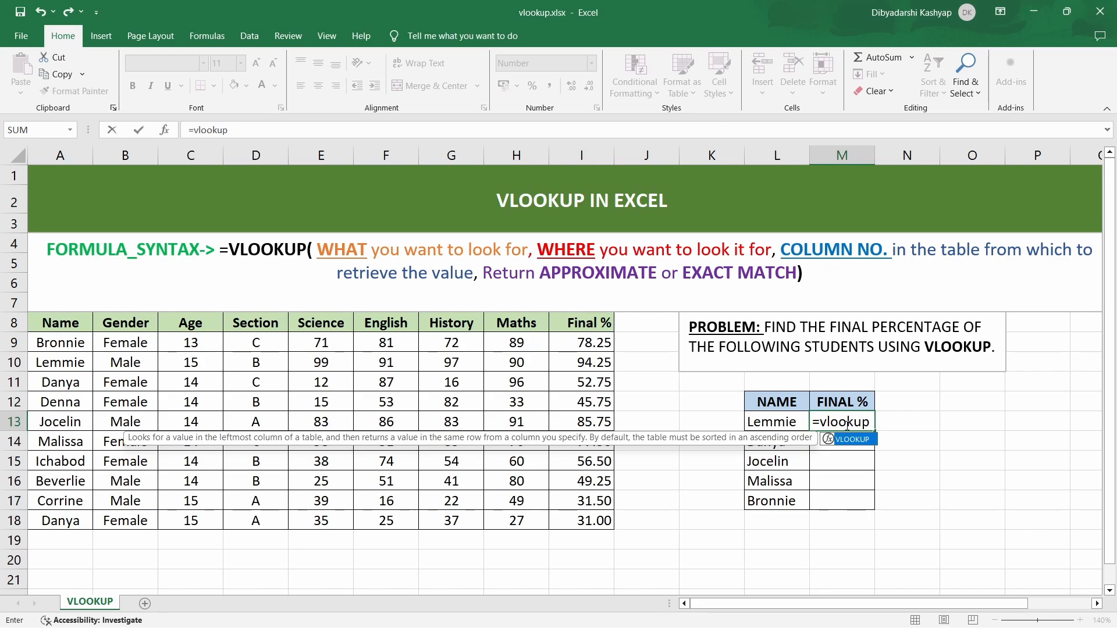
pyautogui.write('(')
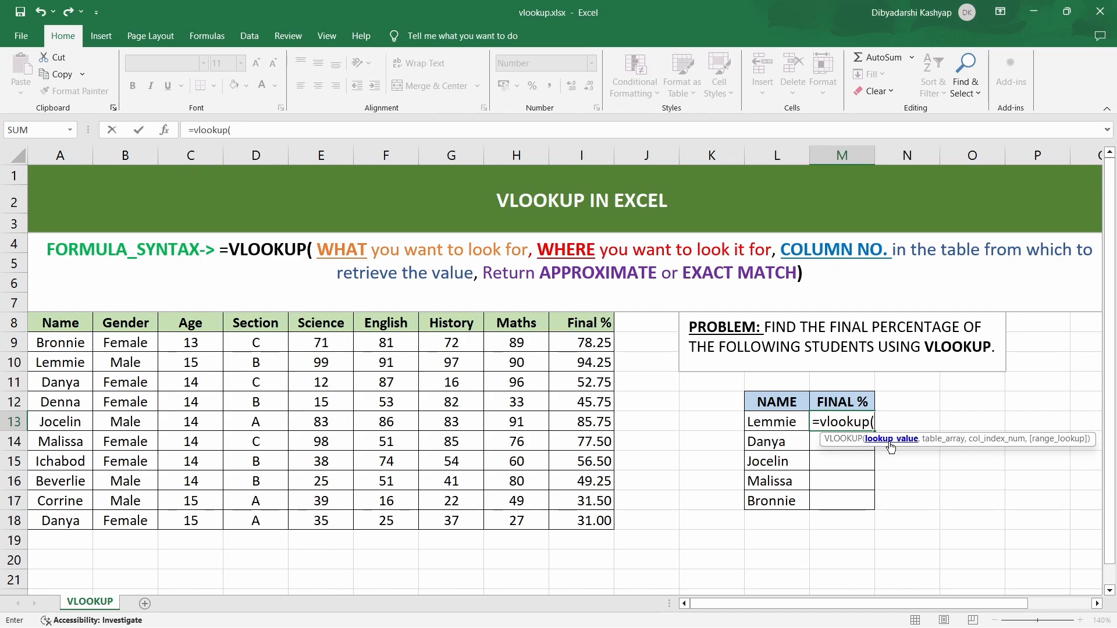
pyautogui.click(792, 424)
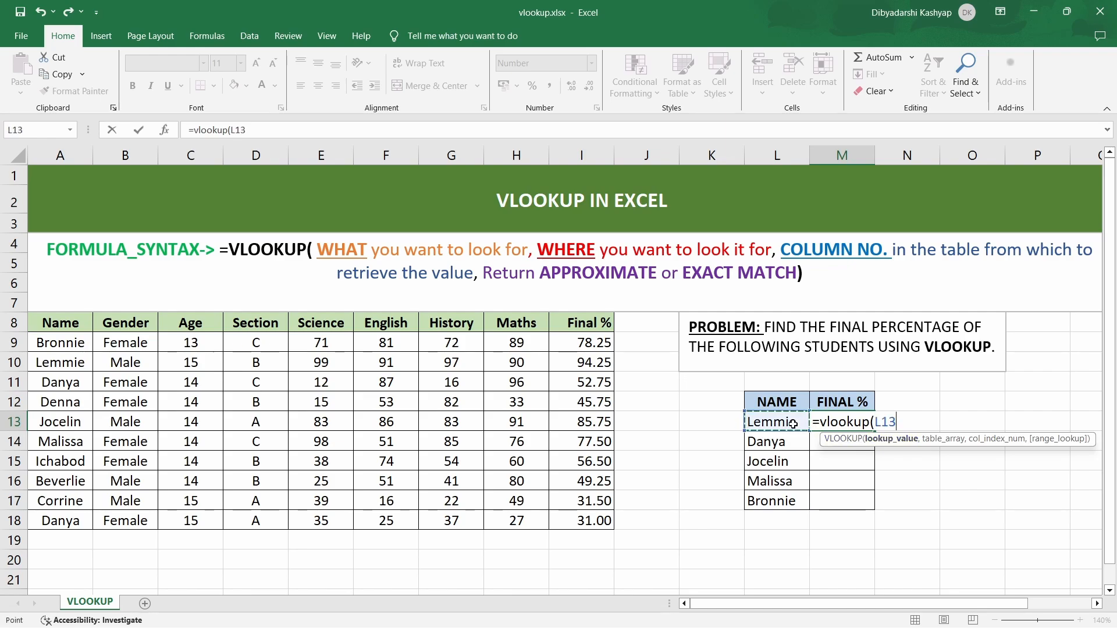
pyautogui.write(',')
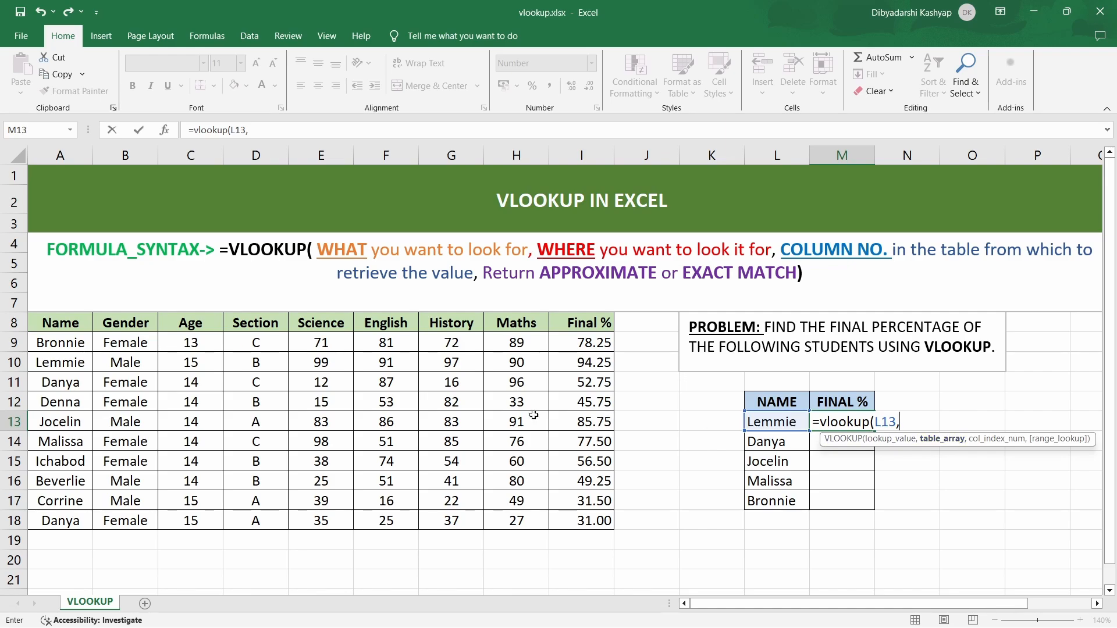
# Step: Set the formula's table array to A8:I18 and lock it as the absolute range $A$8:$I$18
pyautogui.moveTo(61, 323); pyautogui.dragTo(590, 520)
pyautogui.write(',')
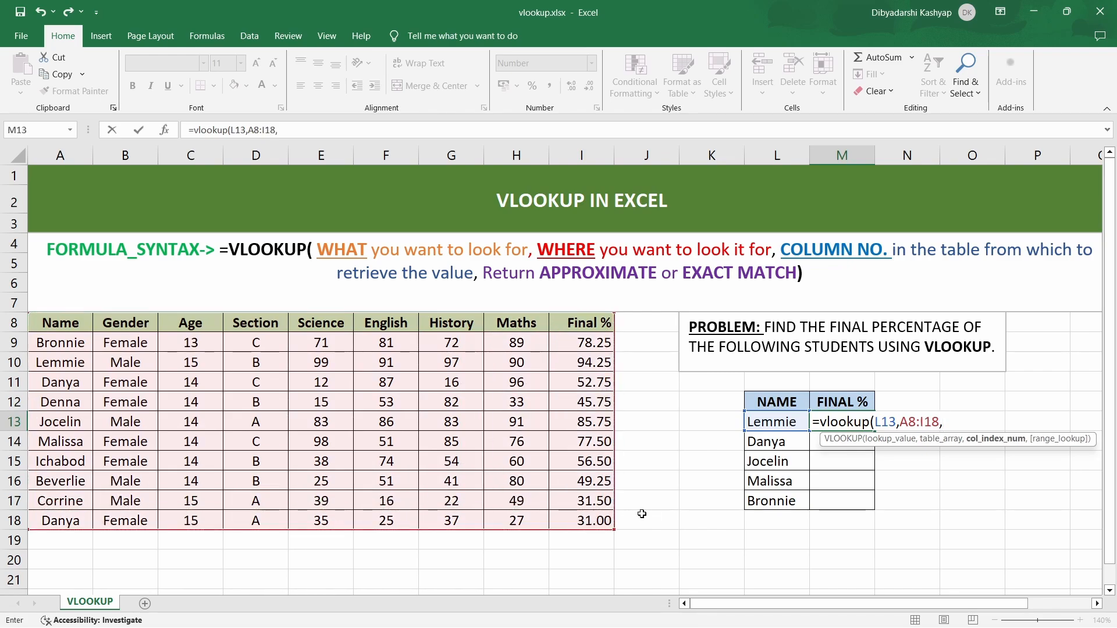
pyautogui.doubleClick(920, 421)
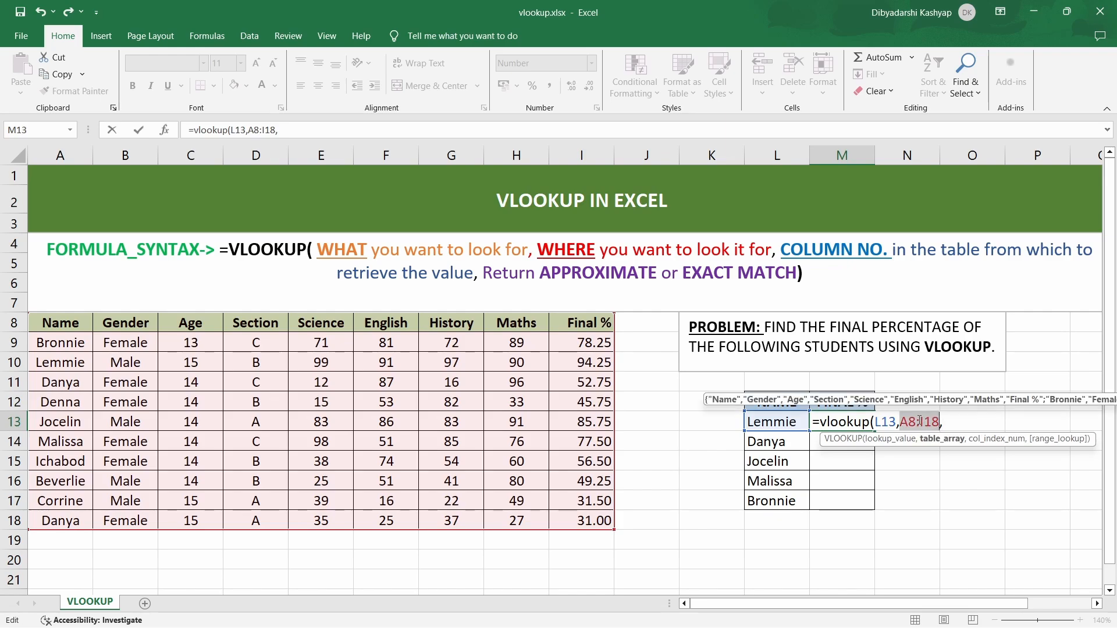
pyautogui.press('F4')
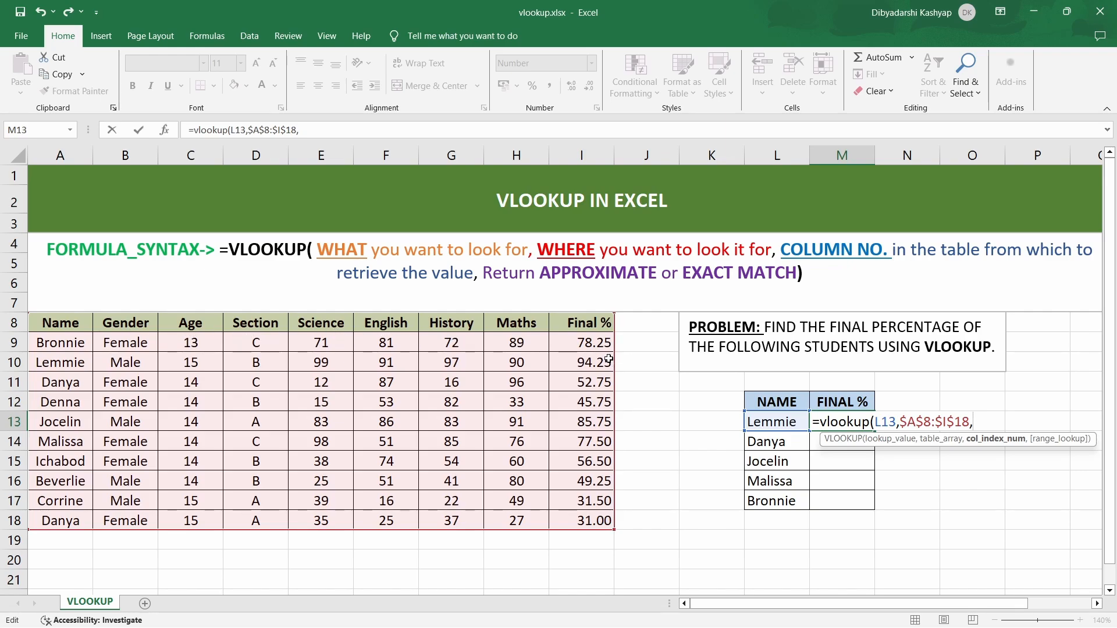
# Step: Complete the M13 lookup with column index 9 and 0 for an exact match
pyautogui.write('9,')
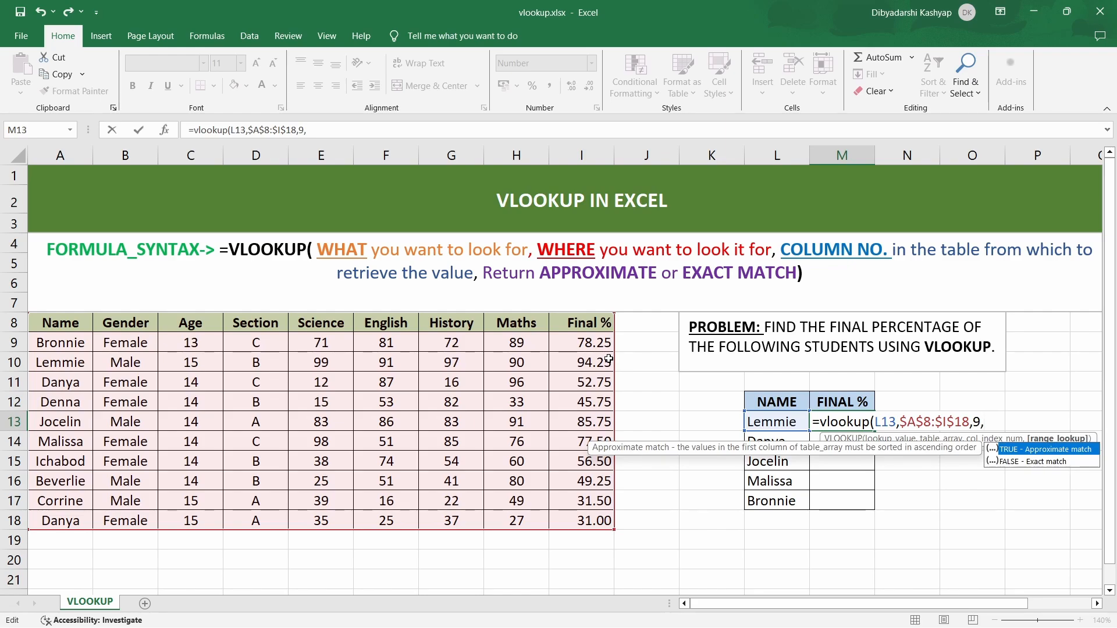
pyautogui.write('0)')
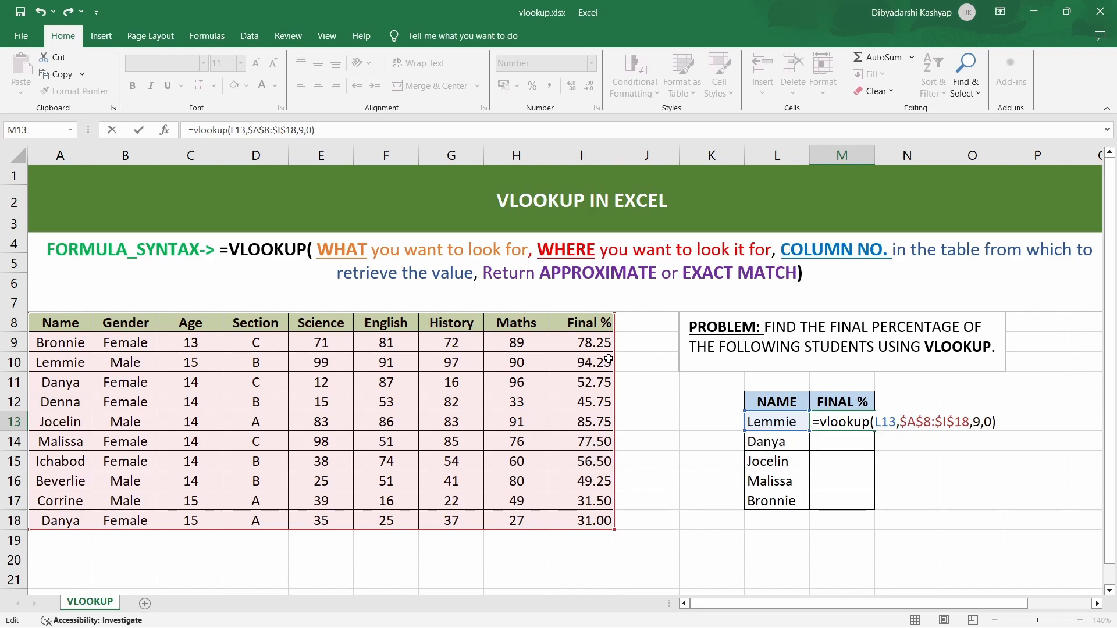
pyautogui.press('Return')
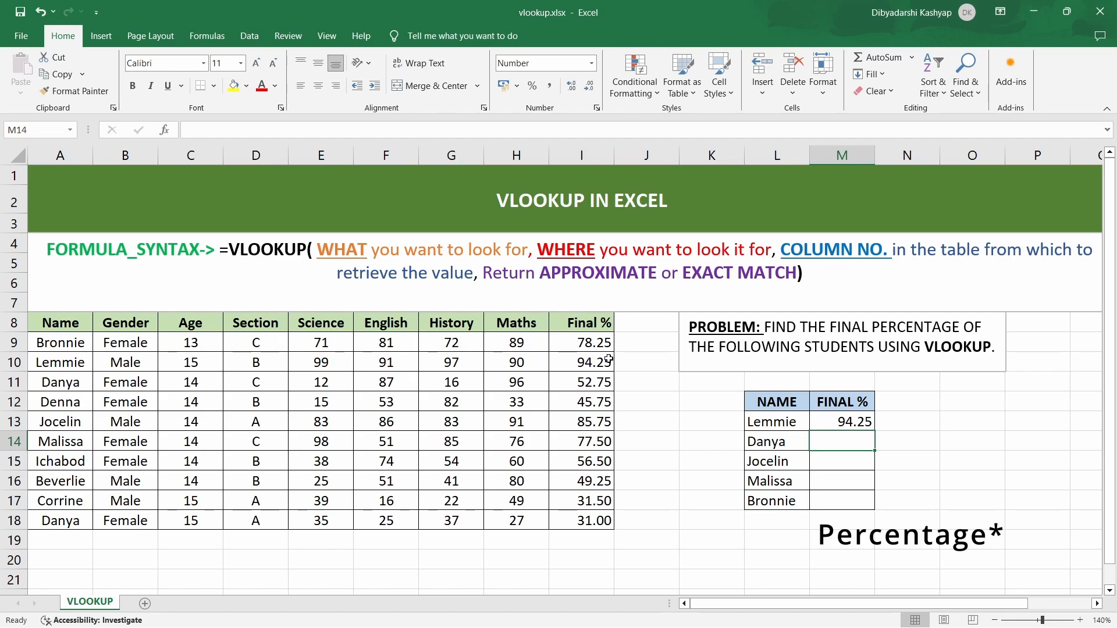
# Step: Check the first student's source row, and fill the M13 formula down through M17
pyautogui.click(64, 363)
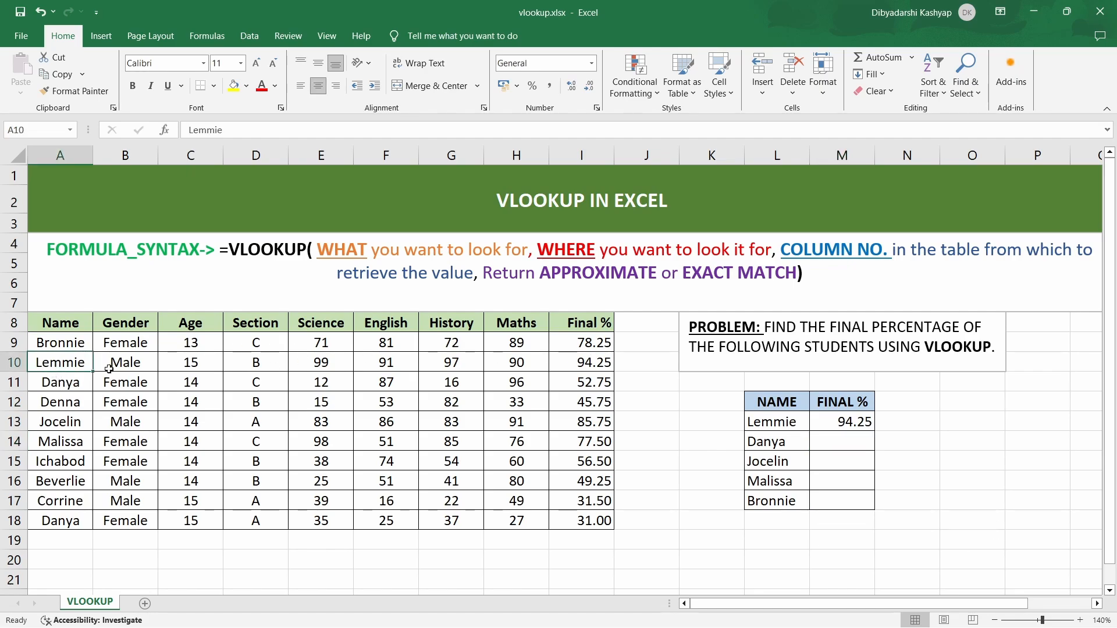
pyautogui.click(595, 376)
pyautogui.click(599, 368)
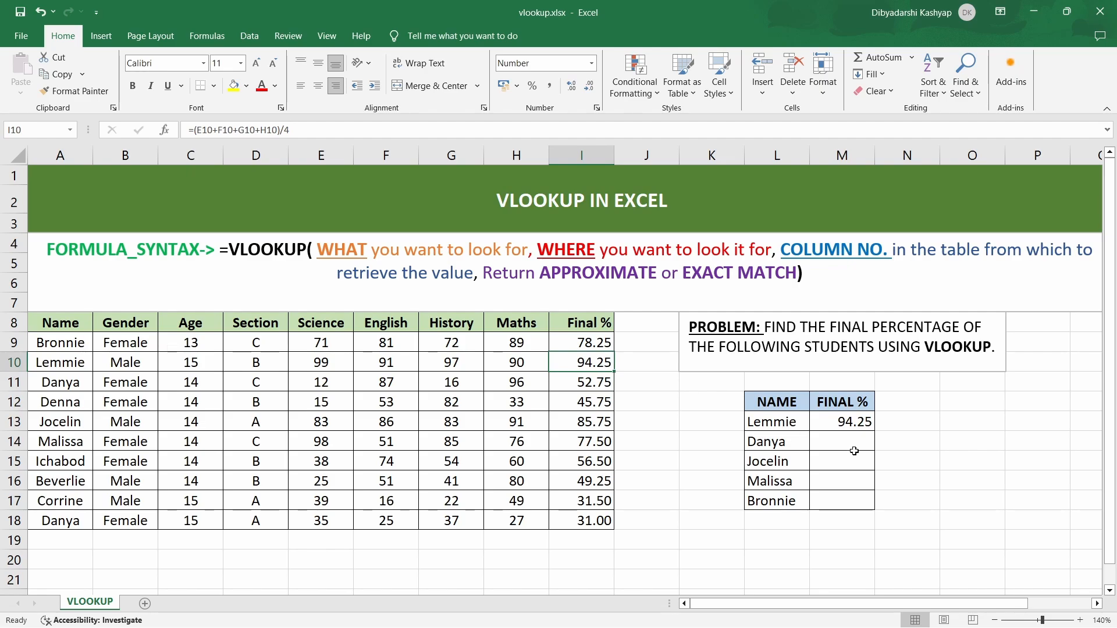
pyautogui.click(858, 429)
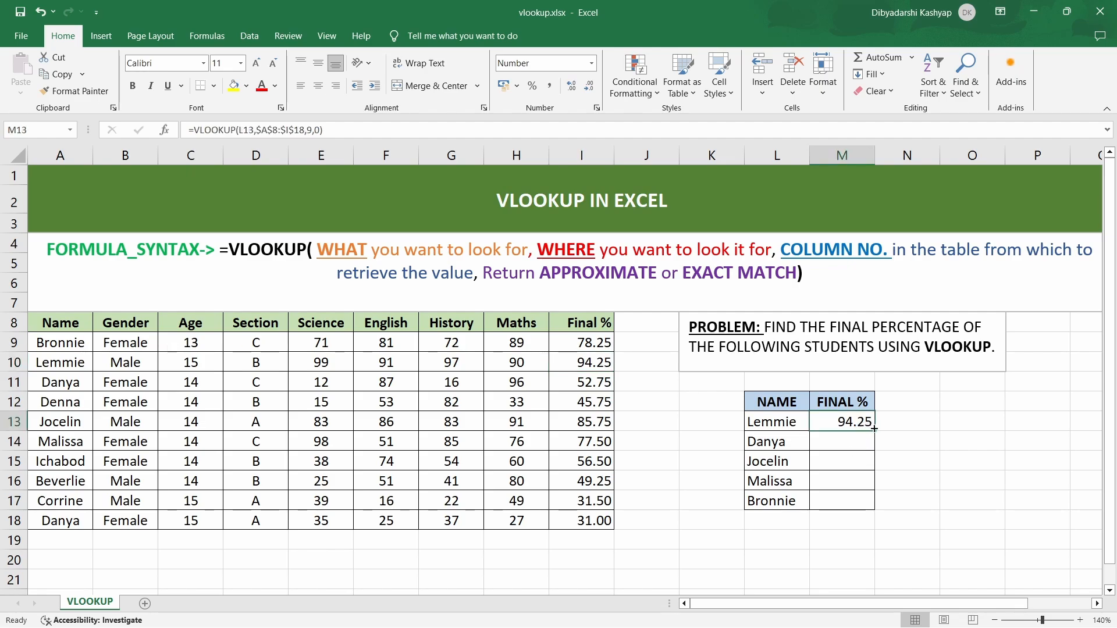
pyautogui.doubleClick(874, 430)
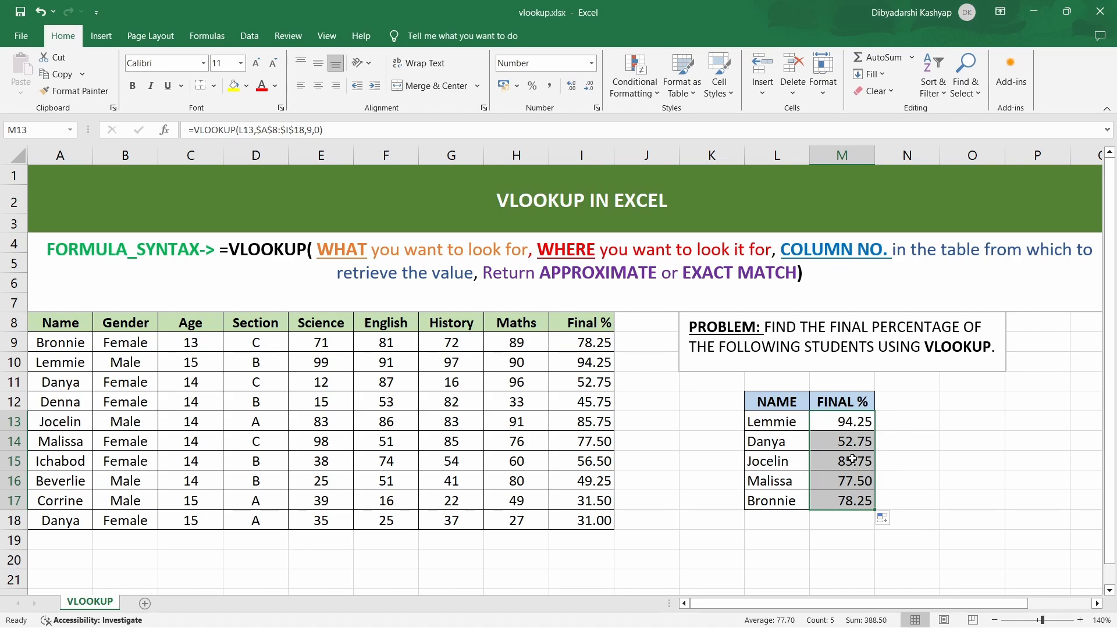
# Step: Clear M14:M17 and change the table range in M13's formula to the relative reference A8:I18
pyautogui.moveTo(855, 443); pyautogui.dragTo(846, 500)
pyautogui.press('Delete')
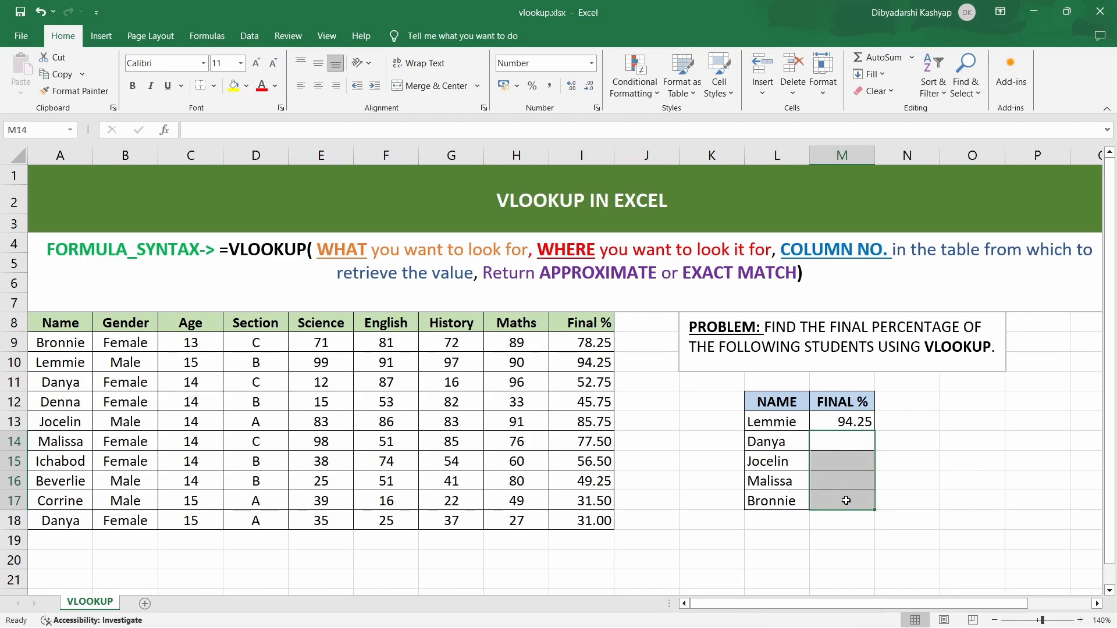
pyautogui.click(859, 425)
pyautogui.doubleClick(859, 425)
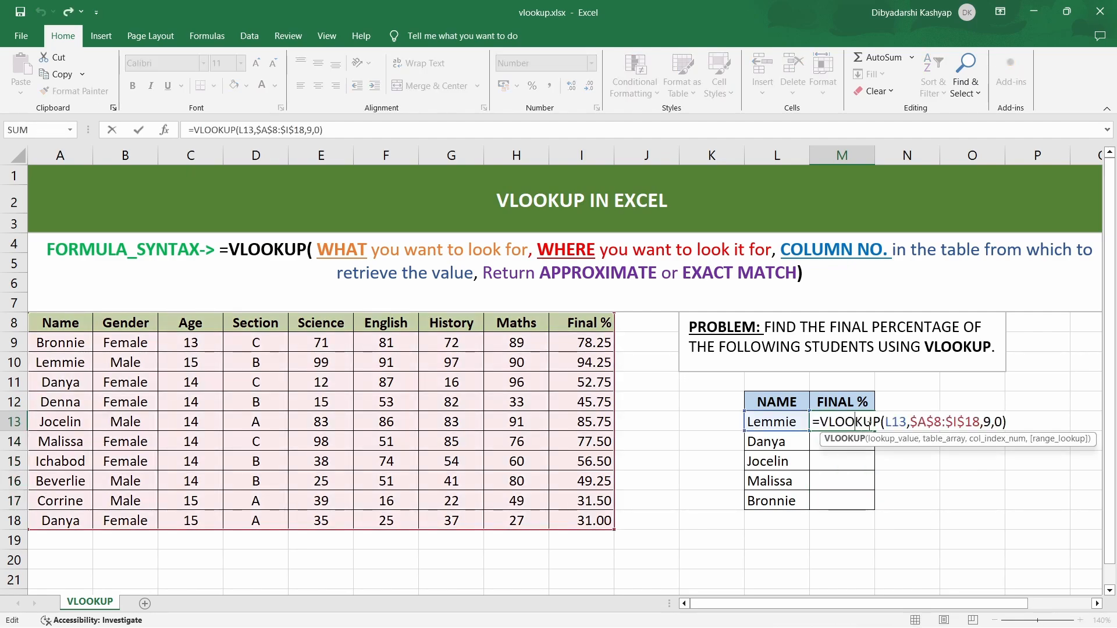
pyautogui.moveTo(911, 423); pyautogui.dragTo(980, 431)
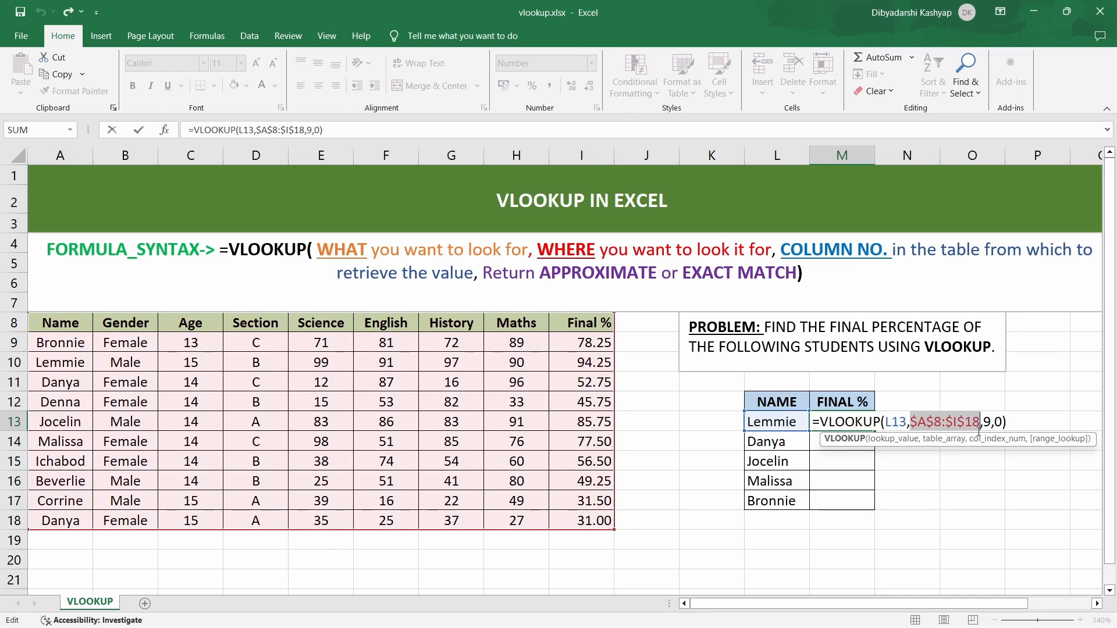
pyautogui.press('F4')
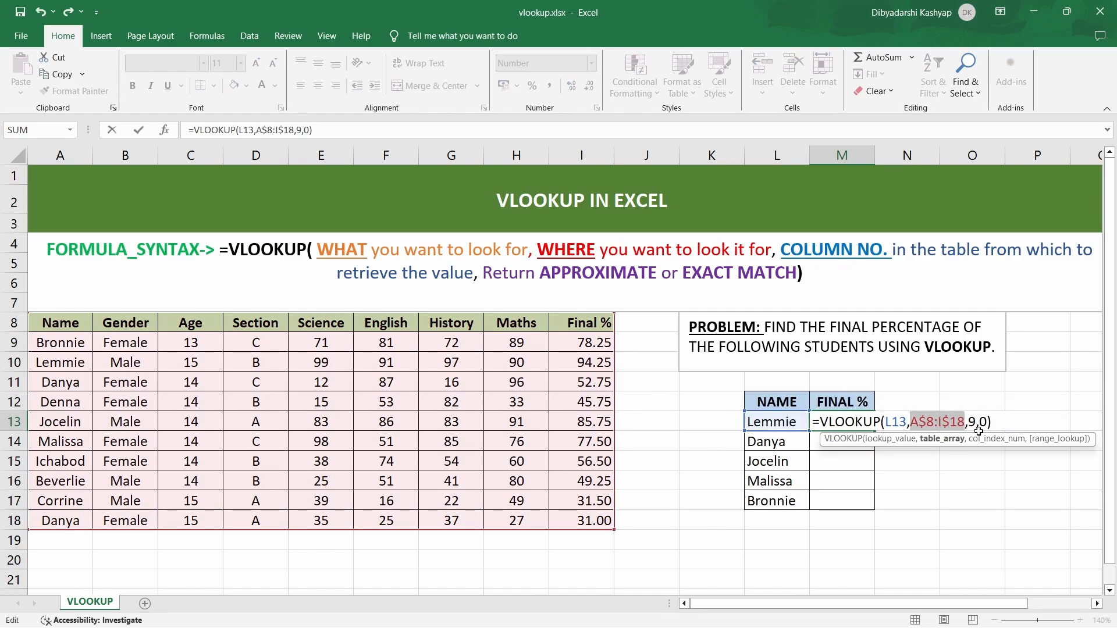
pyautogui.press('F4')
pyautogui.press('F4')
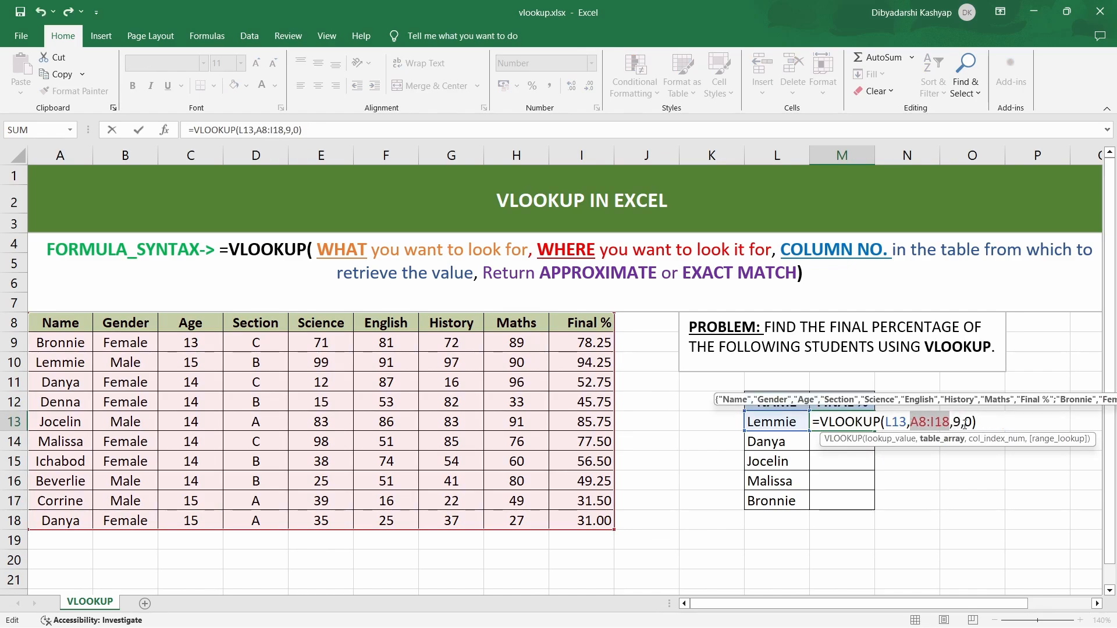
pyautogui.click(977, 423)
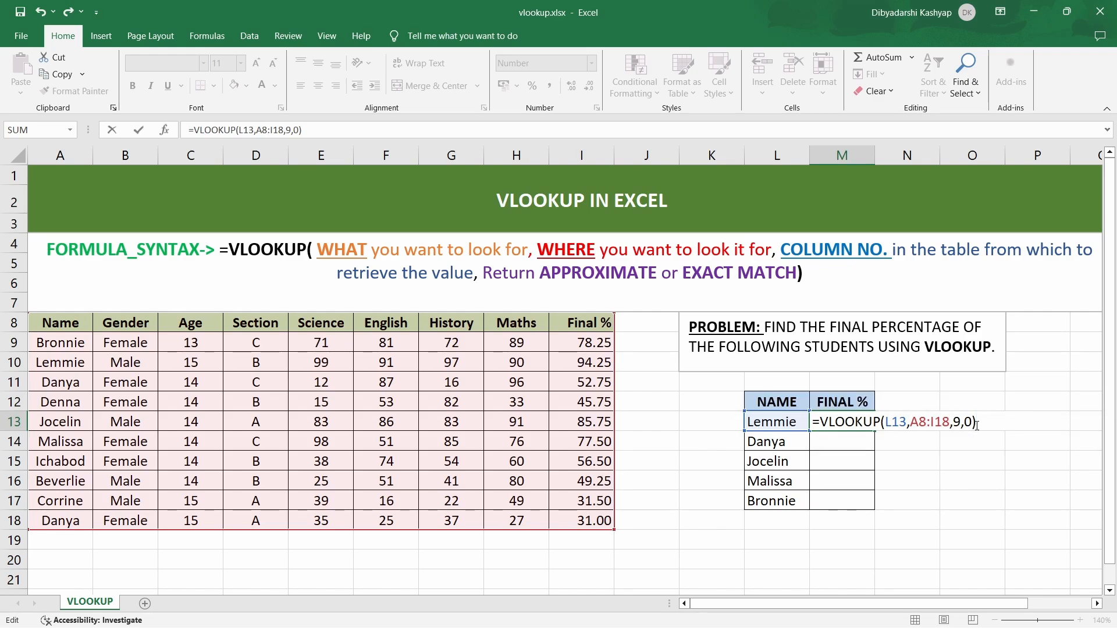
pyautogui.press('Return')
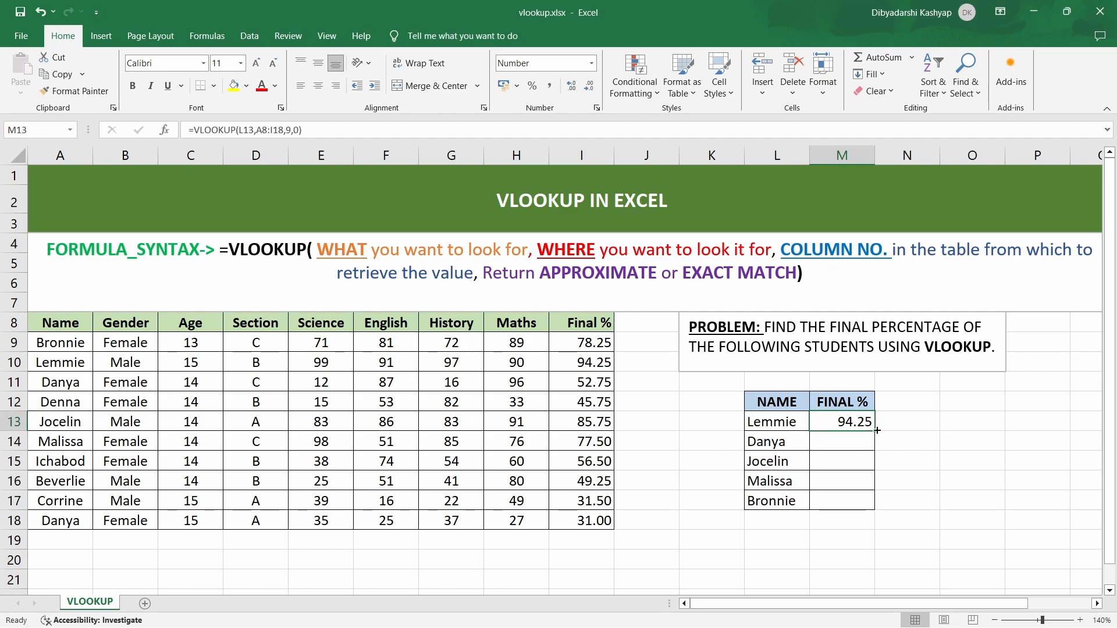
# Step: Fill the relative M13 formula down through M17 and inspect the table range in each copied formula
pyautogui.moveTo(877, 431); pyautogui.dragTo(871, 506)
pyautogui.click(861, 502)
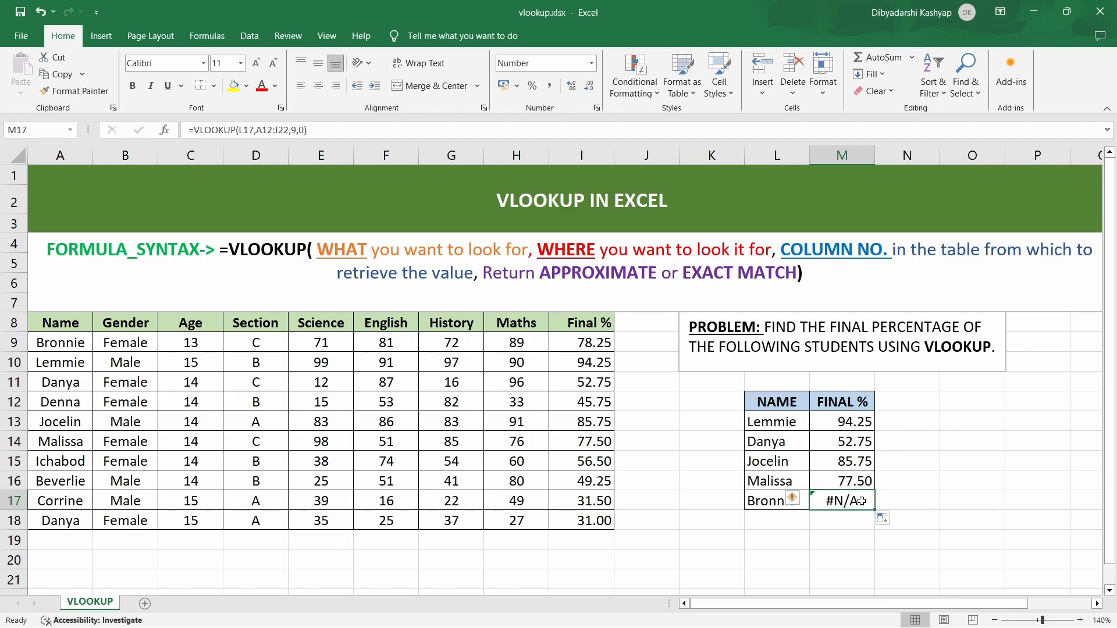
pyautogui.click(824, 540)
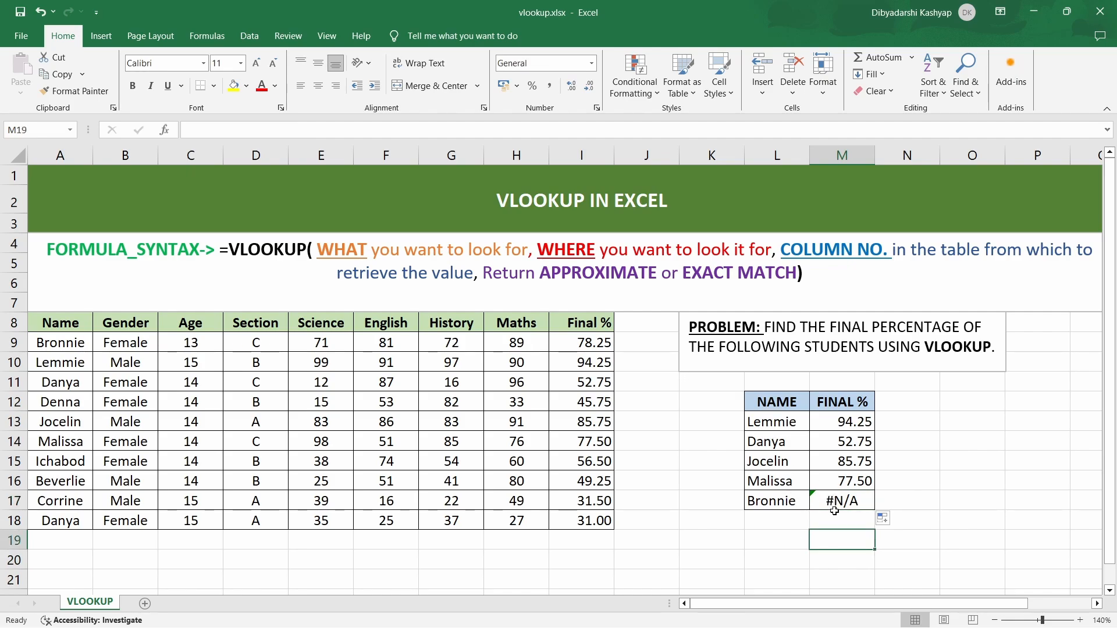
pyautogui.click(847, 422)
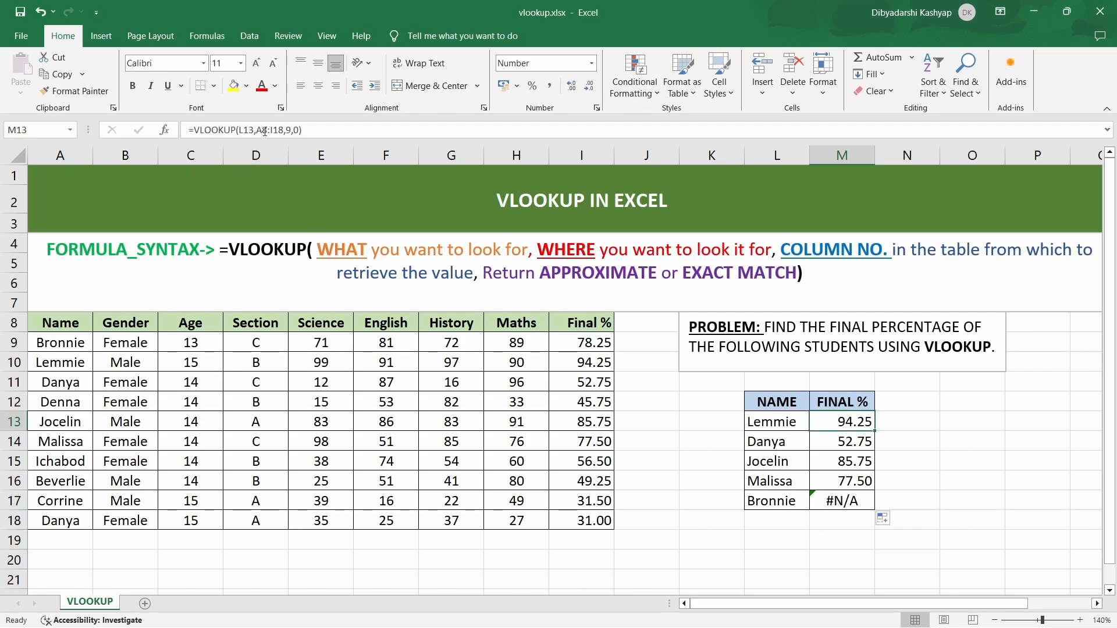
pyautogui.click(853, 441)
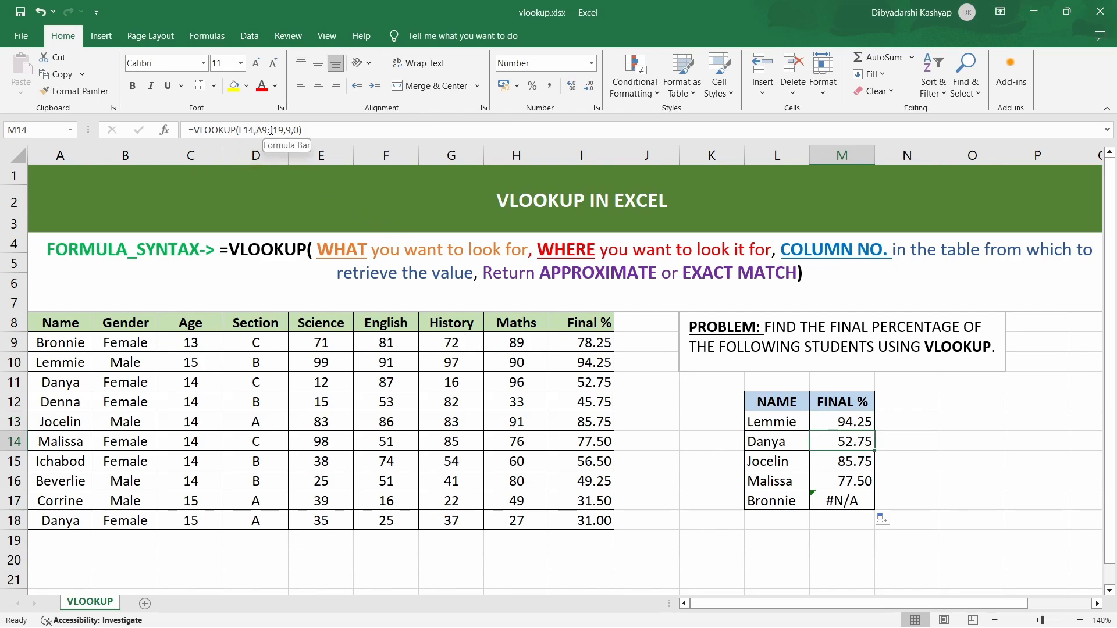
pyautogui.click(843, 460)
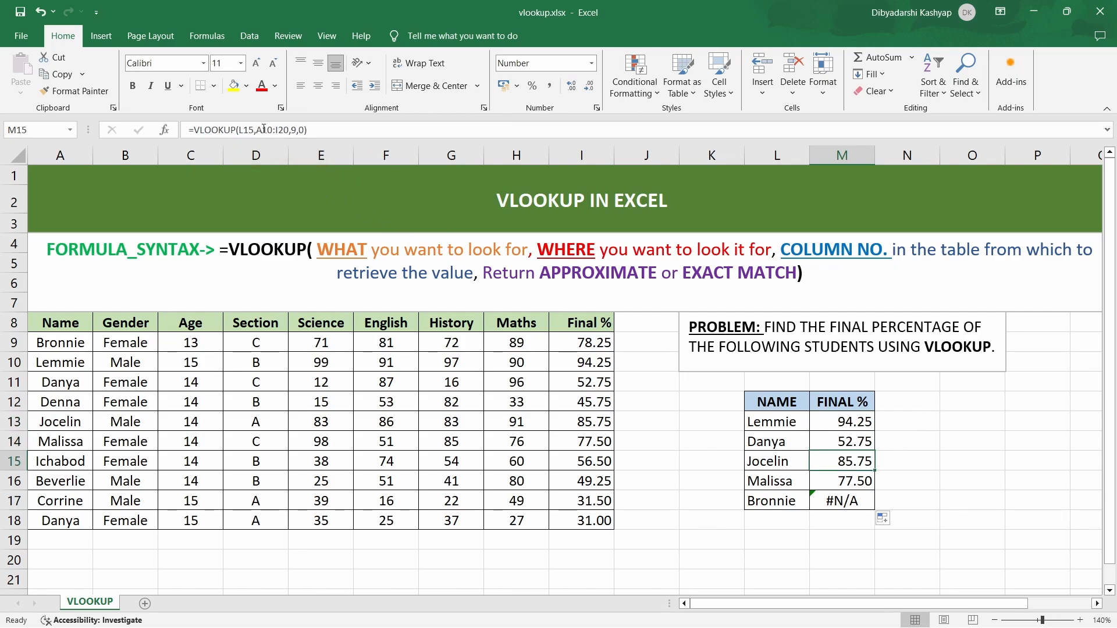
pyautogui.click(862, 479)
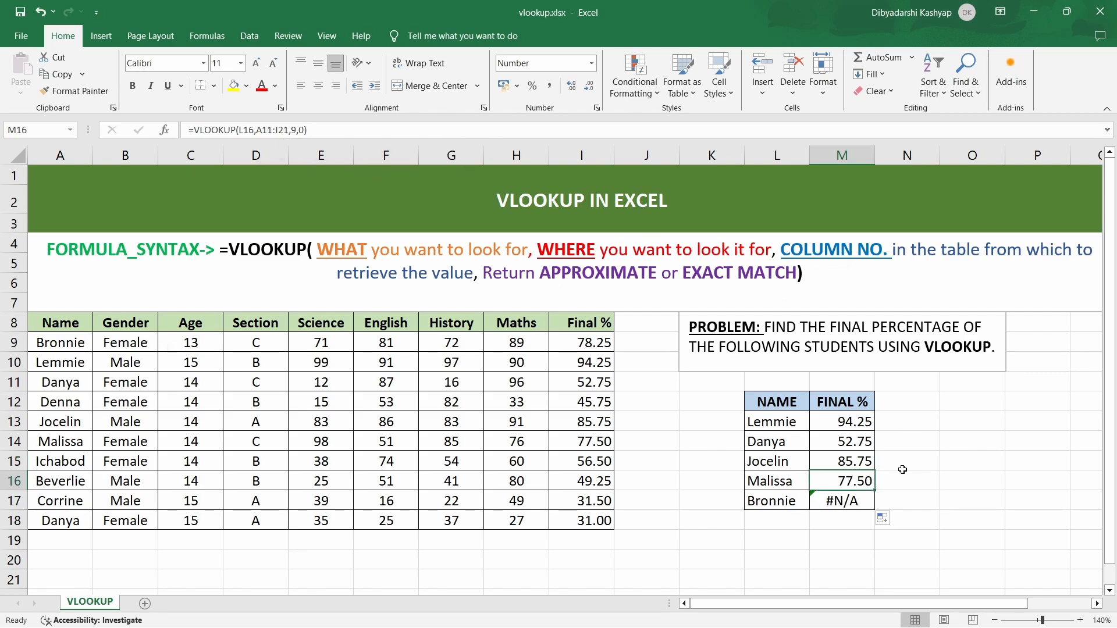
pyautogui.click(857, 501)
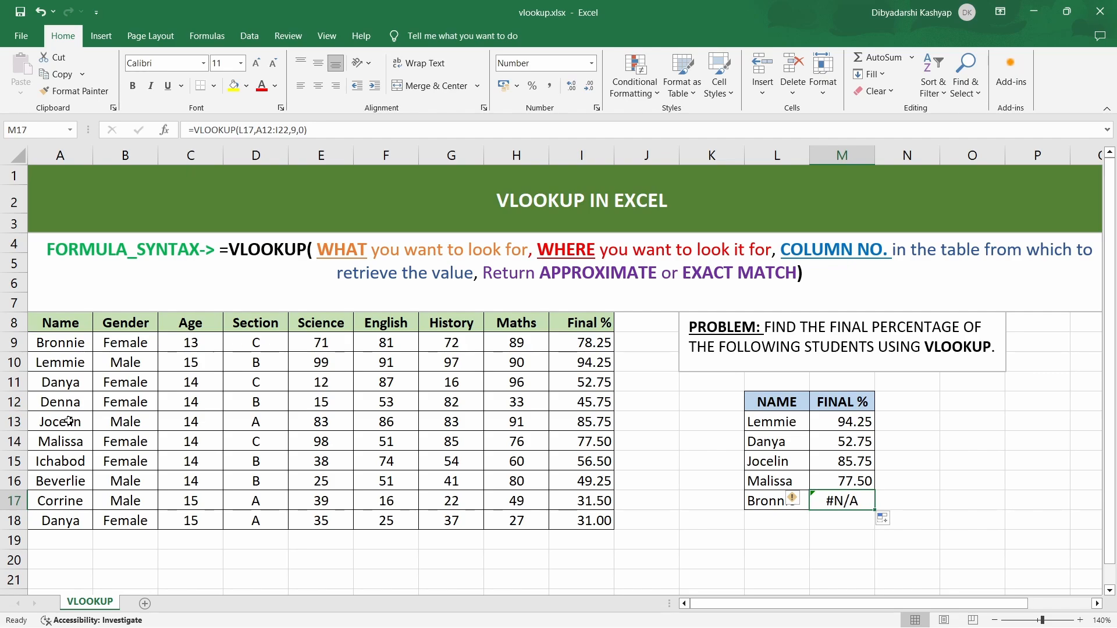
# Step: Clear the copied lookup formulas from M14:M17
pyautogui.click(852, 539)
pyautogui.moveTo(864, 505); pyautogui.dragTo(866, 441)
pyautogui.press('Delete')
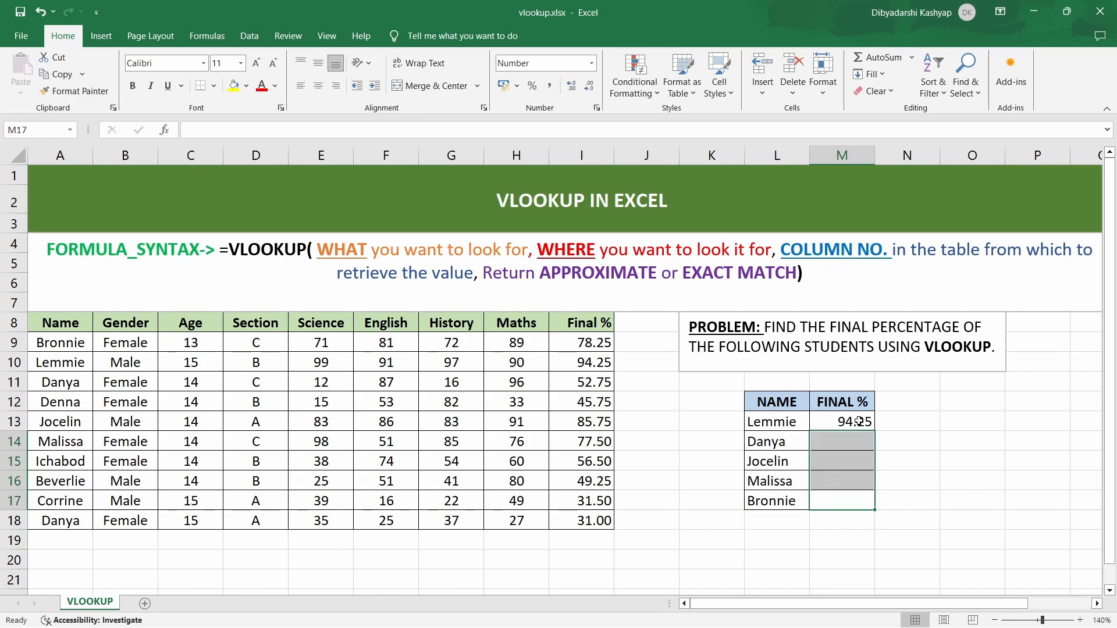
# Step: Lock the table range in M13's formula as $A$8:$I$18 and fill the formula down through M17
pyautogui.doubleClick(858, 421)
pyautogui.moveTo(910, 422); pyautogui.dragTo(949, 423)
pyautogui.press('F4')
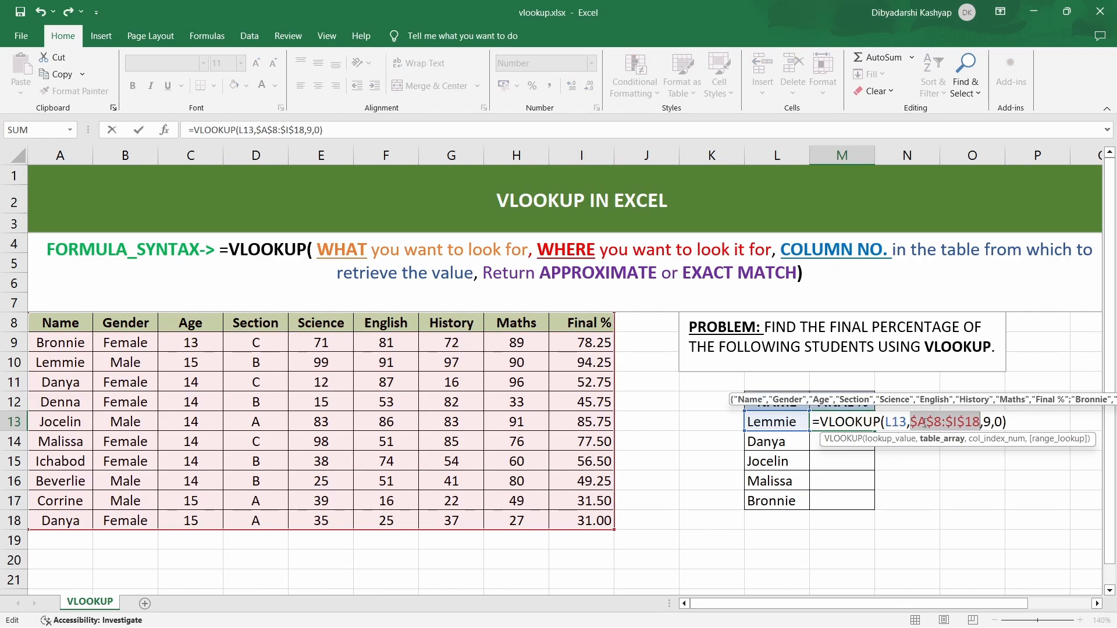
pyautogui.click(1008, 423)
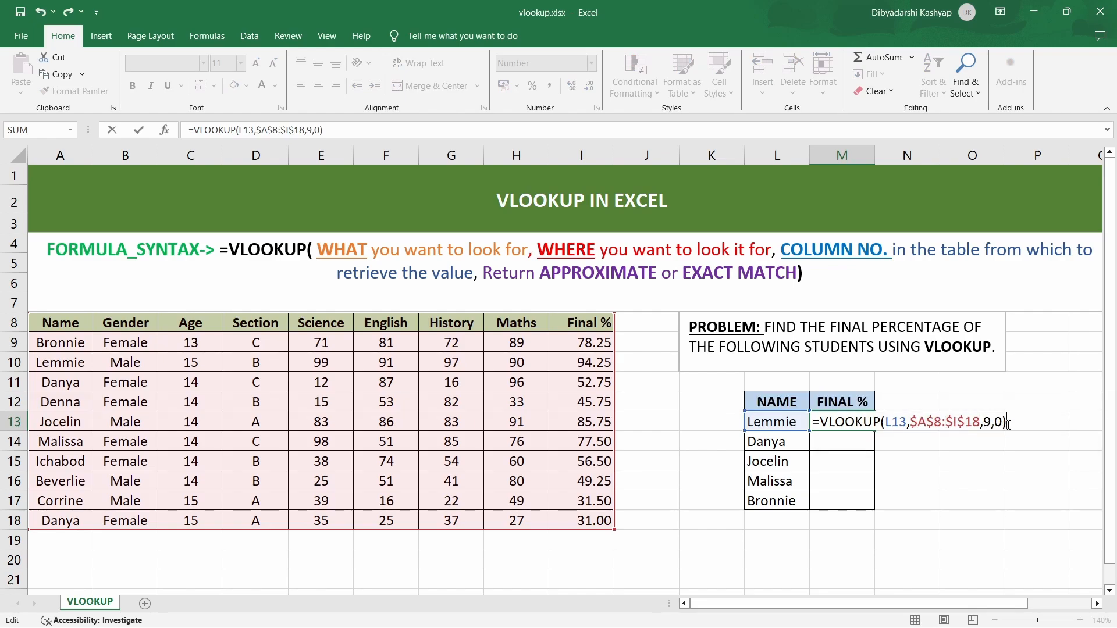
pyautogui.hotkey('ctrl', 'Return')
pyautogui.moveTo(874, 430); pyautogui.dragTo(869, 503)
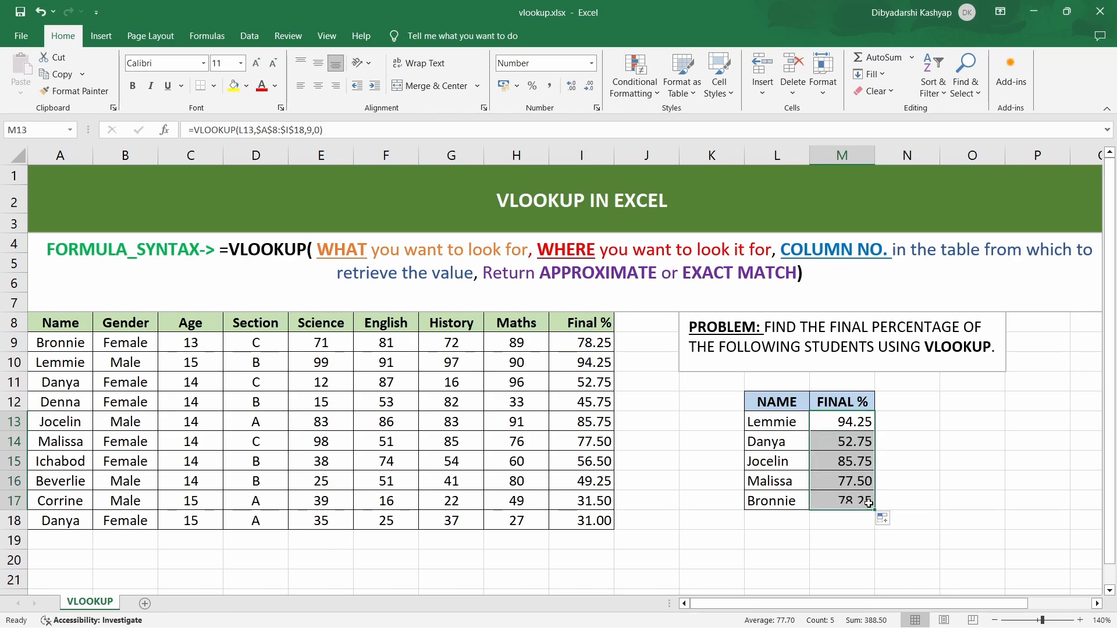
pyautogui.click(858, 441)
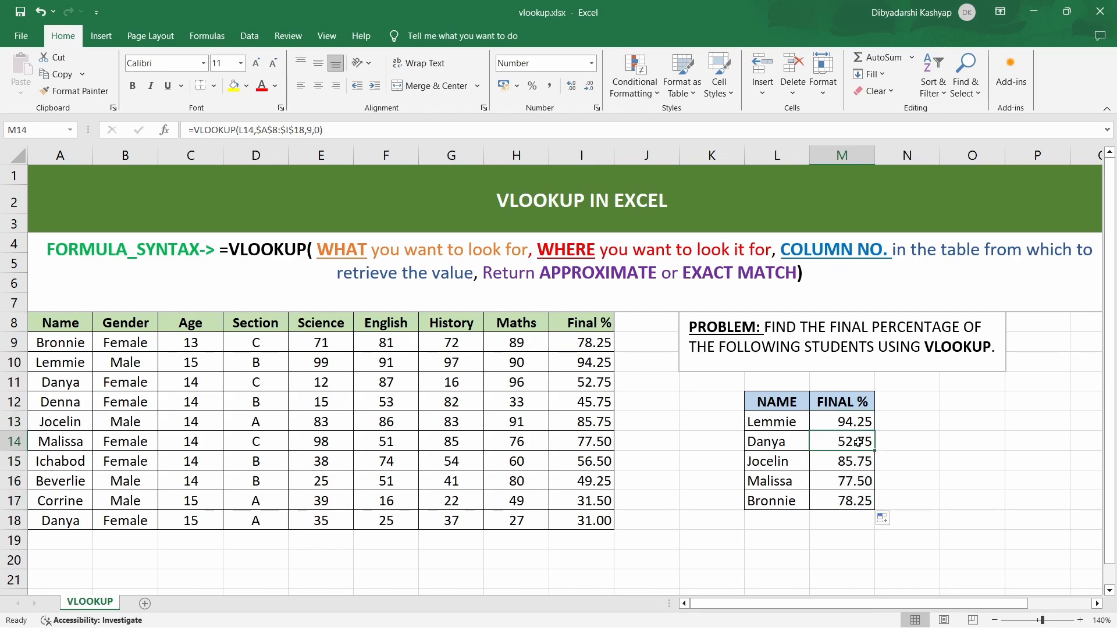
# Step: Check the table range in the copied lookup formulas in M15, M16 and M17
pyautogui.click(848, 461)
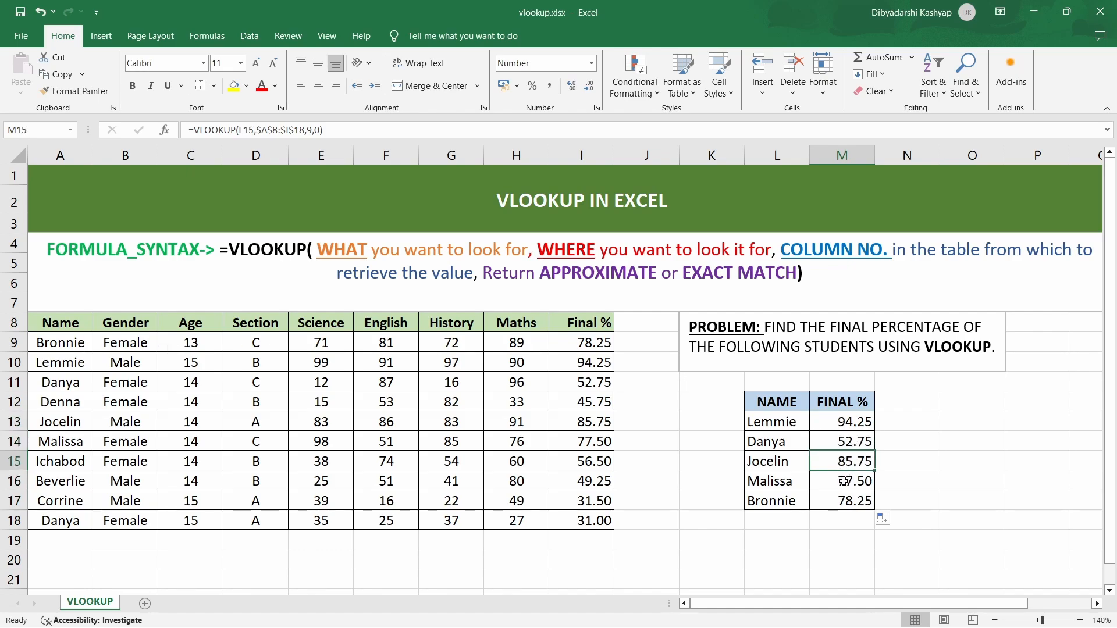
pyautogui.click(850, 482)
pyautogui.click(850, 501)
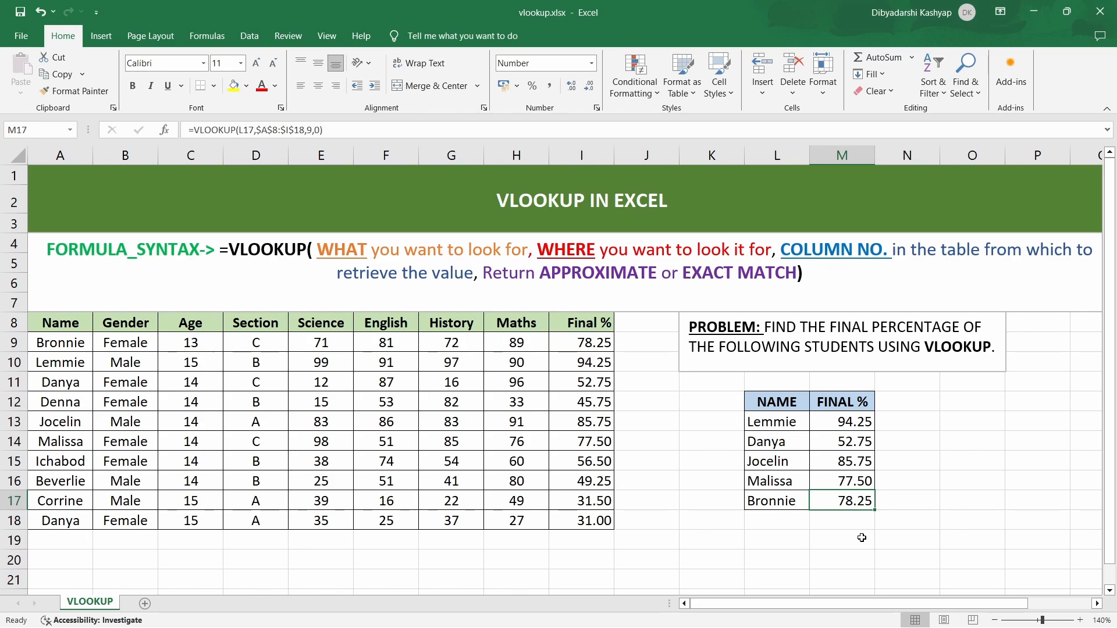
# Step: Set the Maths mark in H10 to 95 and check that student's final percentage in I10 and the lookup result in M13
pyautogui.doubleClick(529, 364)
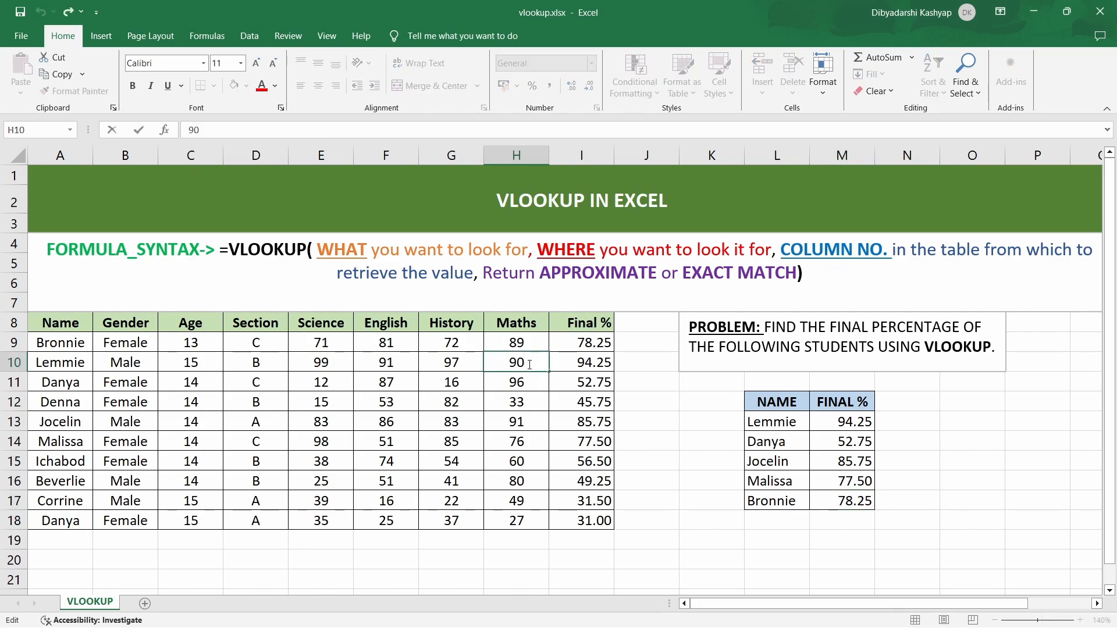
pyautogui.press('BackSpace')
pyautogui.write('5')
pyautogui.click(646, 402)
pyautogui.click(591, 365)
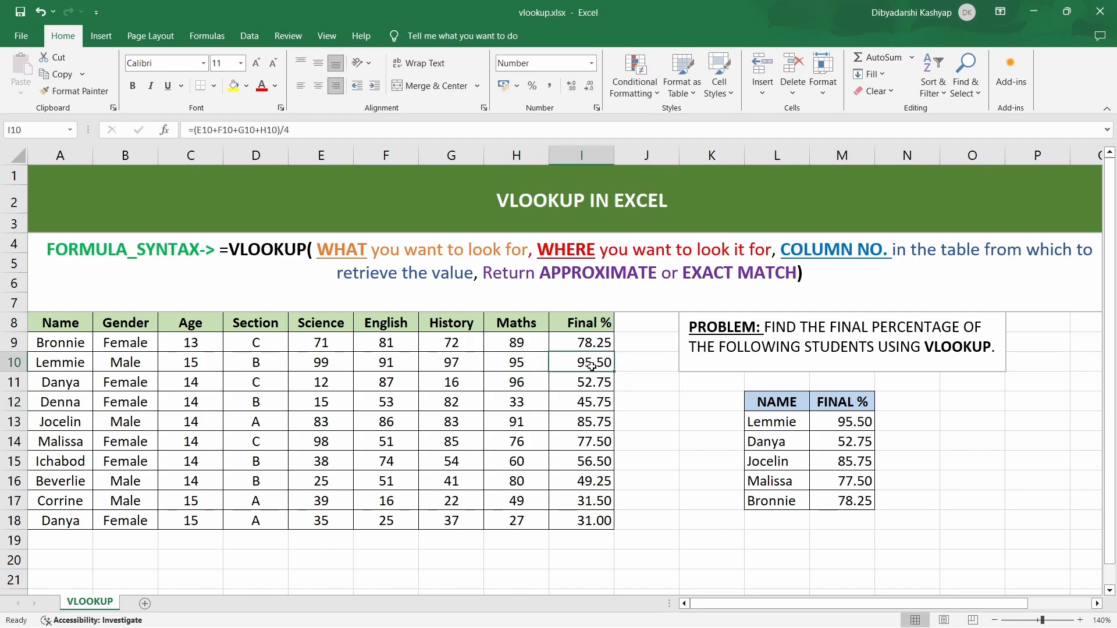
pyautogui.click(859, 427)
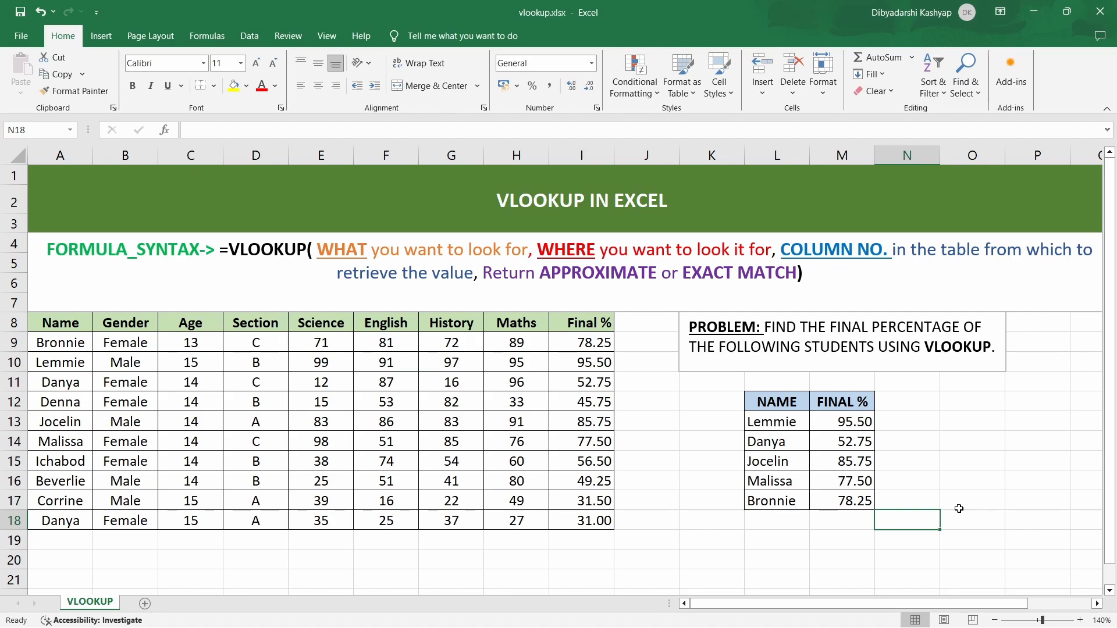
# Step: Compare the two student records sharing the same name, A11:I11 and A18:I18
pyautogui.click(77, 385)
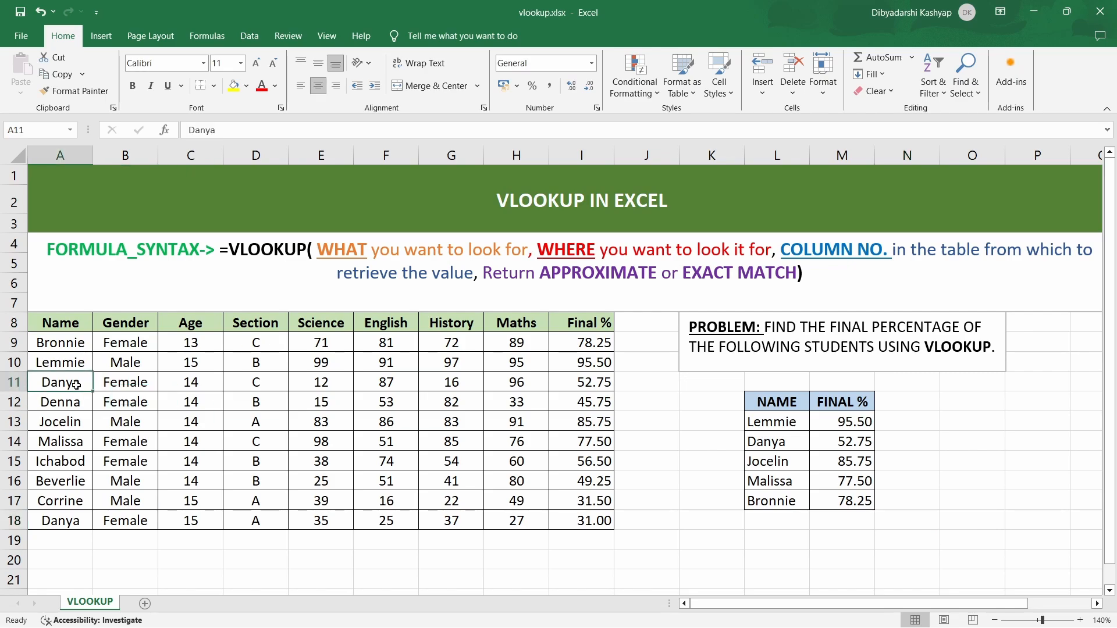
pyautogui.click(85, 520)
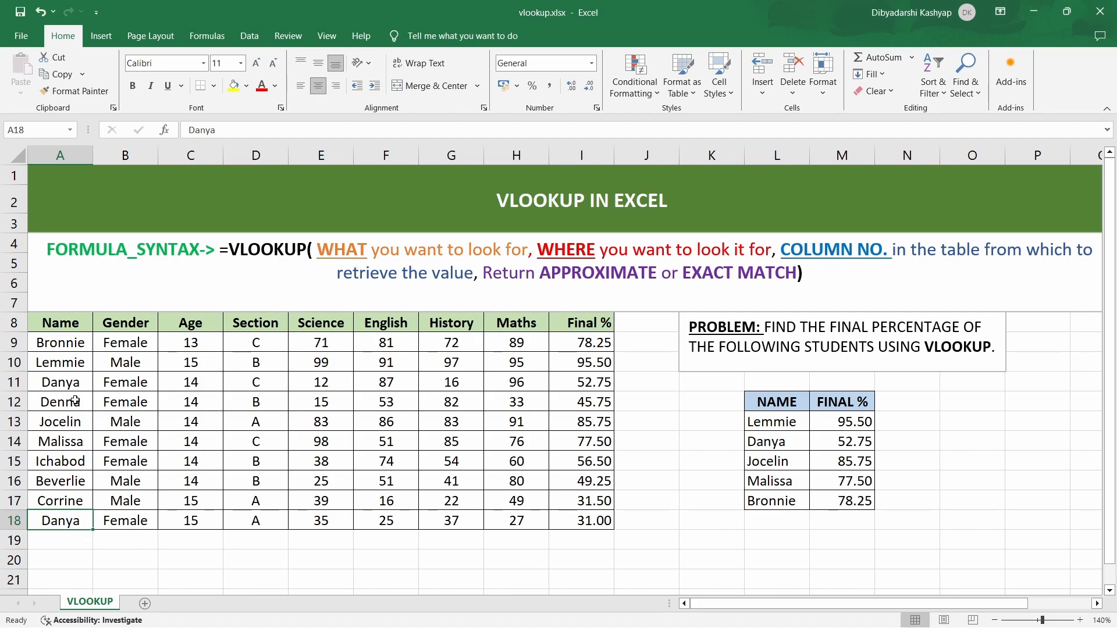
pyautogui.moveTo(73, 385); pyautogui.dragTo(594, 385)
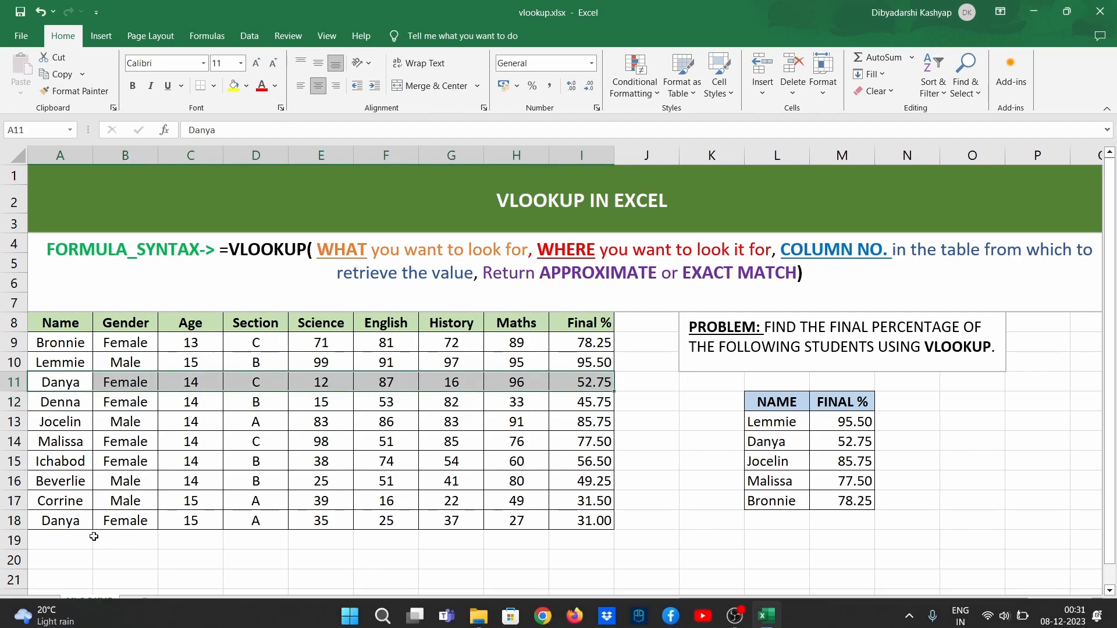
pyautogui.moveTo(66, 522); pyautogui.dragTo(594, 524)
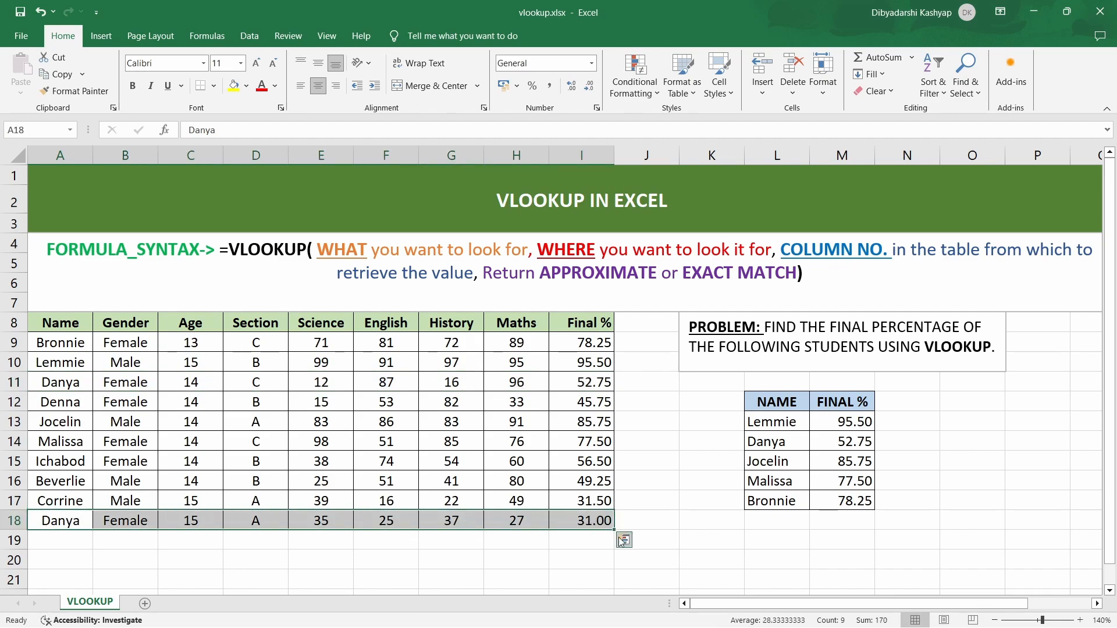
pyautogui.click(658, 411)
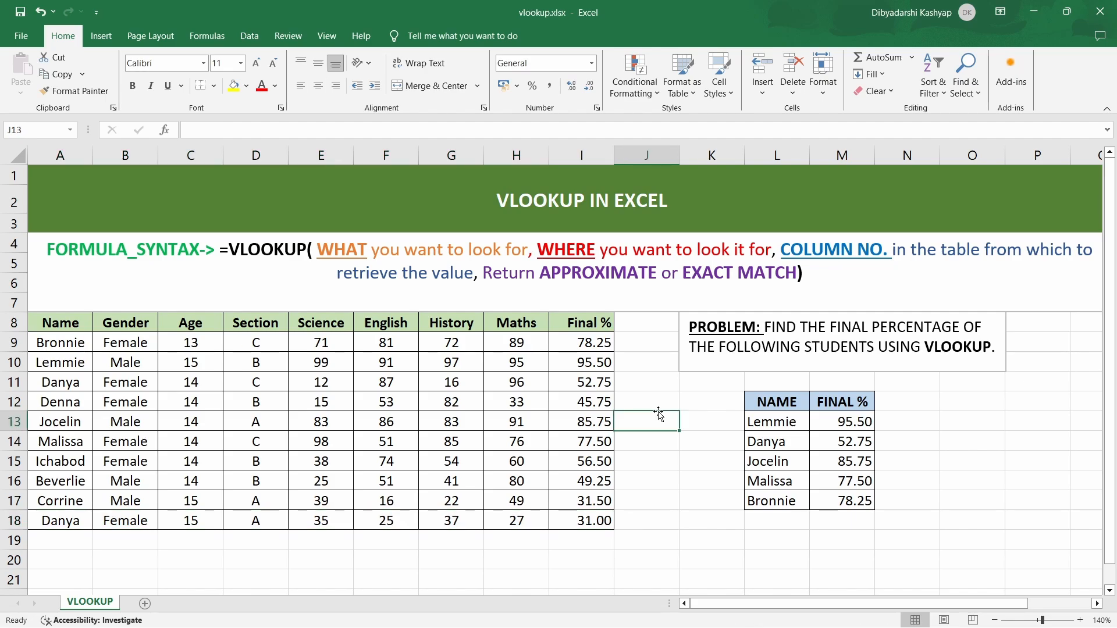